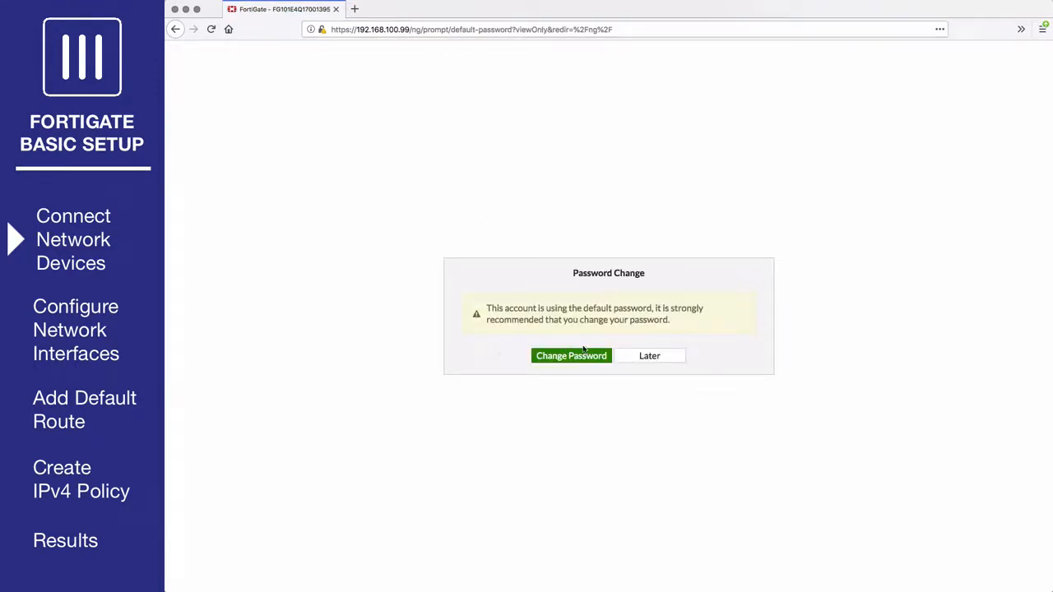
# Skip the password change and readdress wan1 to 172.25.176.36/255.255.255.0.
pyautogui.click(649, 356)
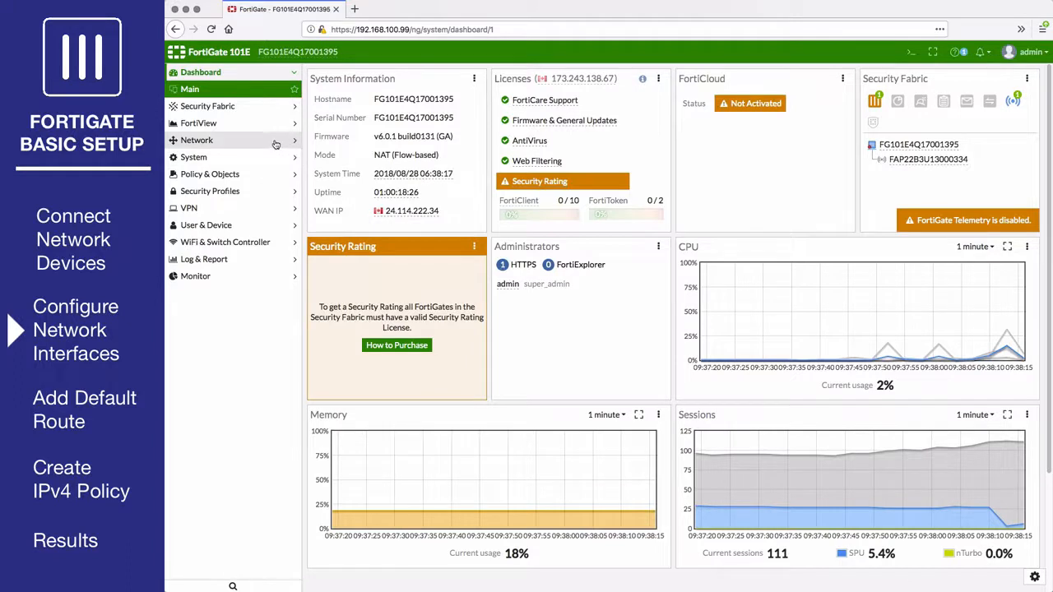
pyautogui.click(276, 142)
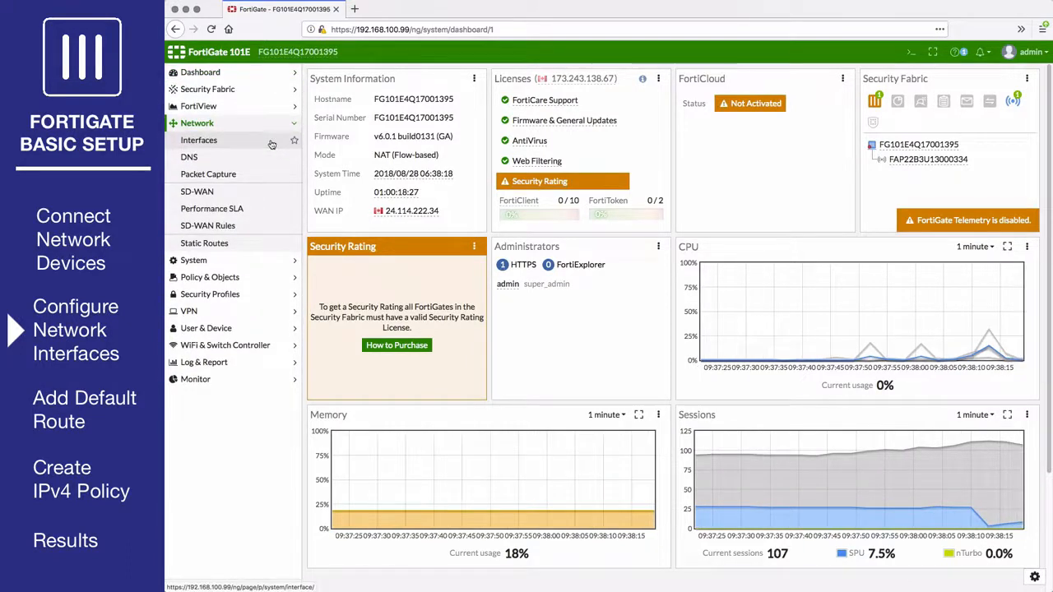
pyautogui.click(271, 144)
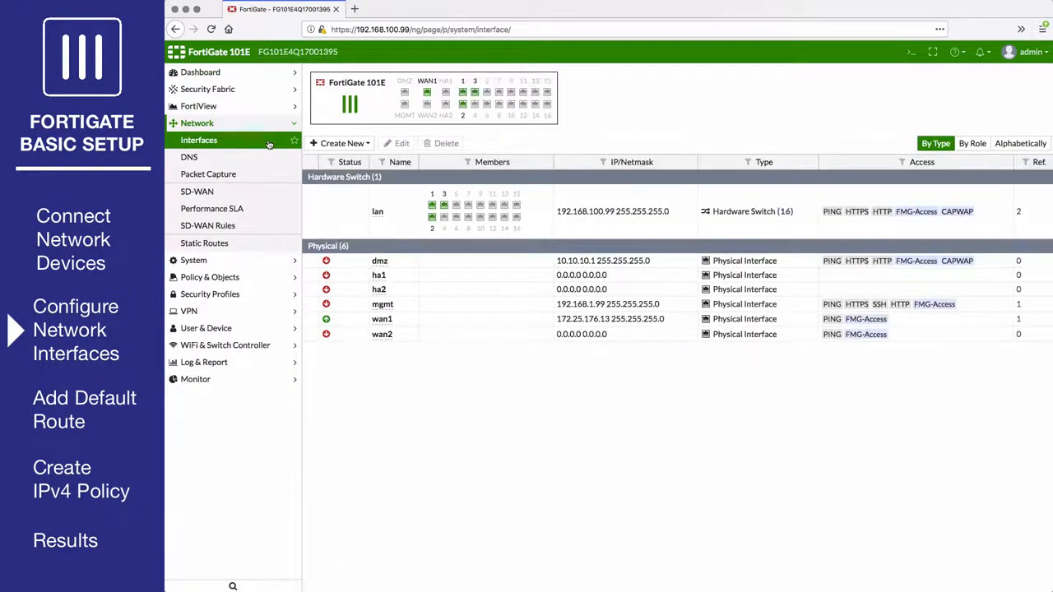
pyautogui.click(402, 319)
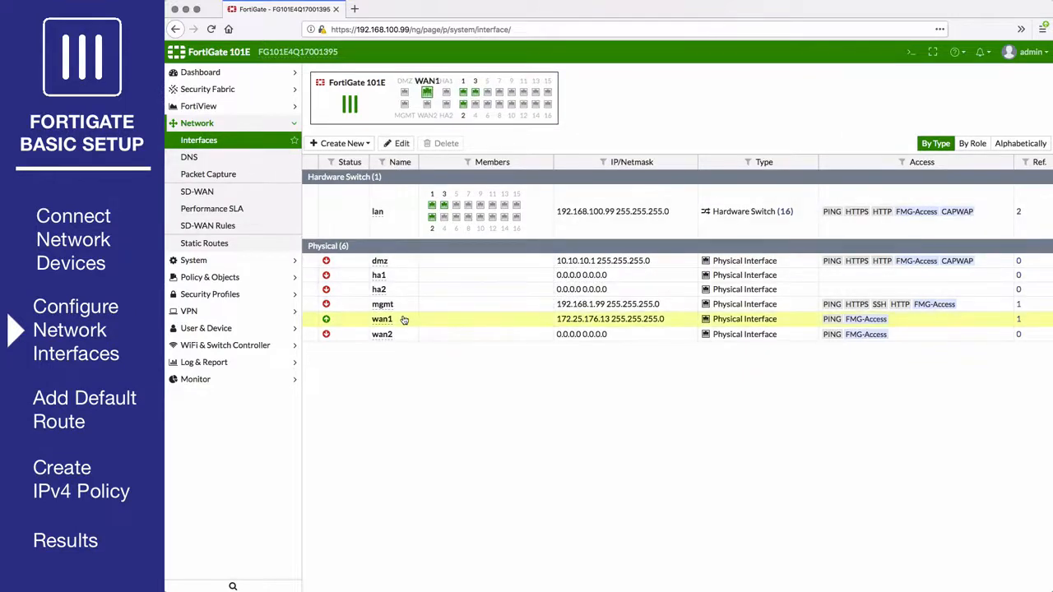
pyautogui.click(402, 144)
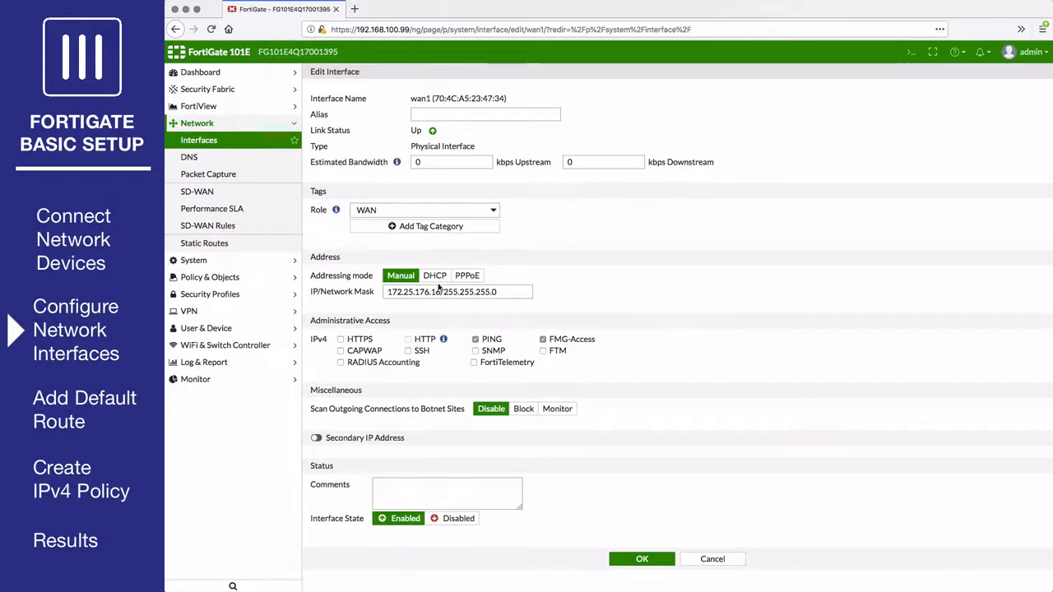
pyautogui.click(435, 292)
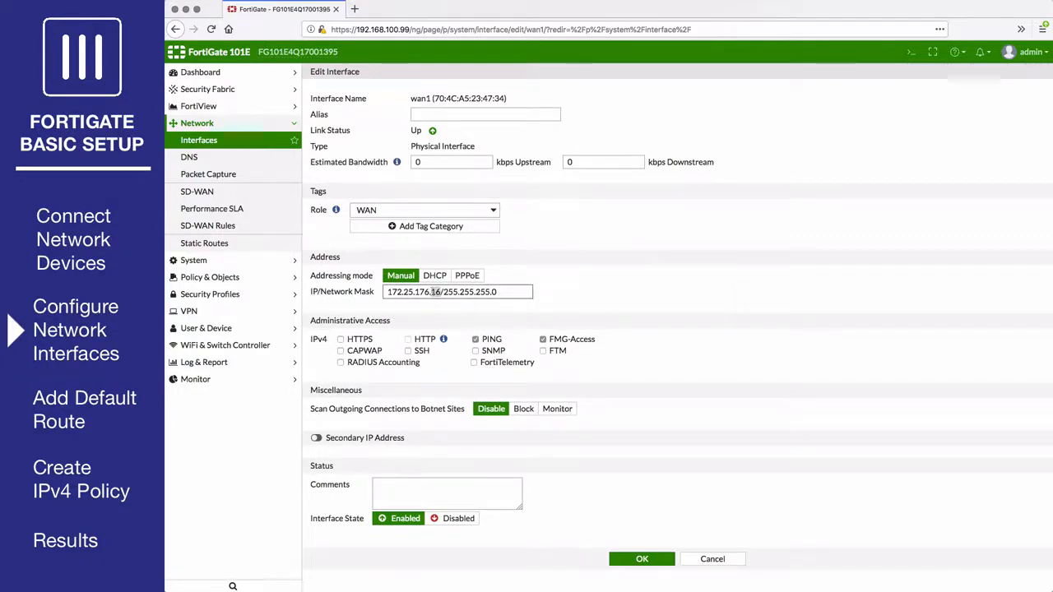
pyautogui.press('BackSpace')
pyautogui.write('3')
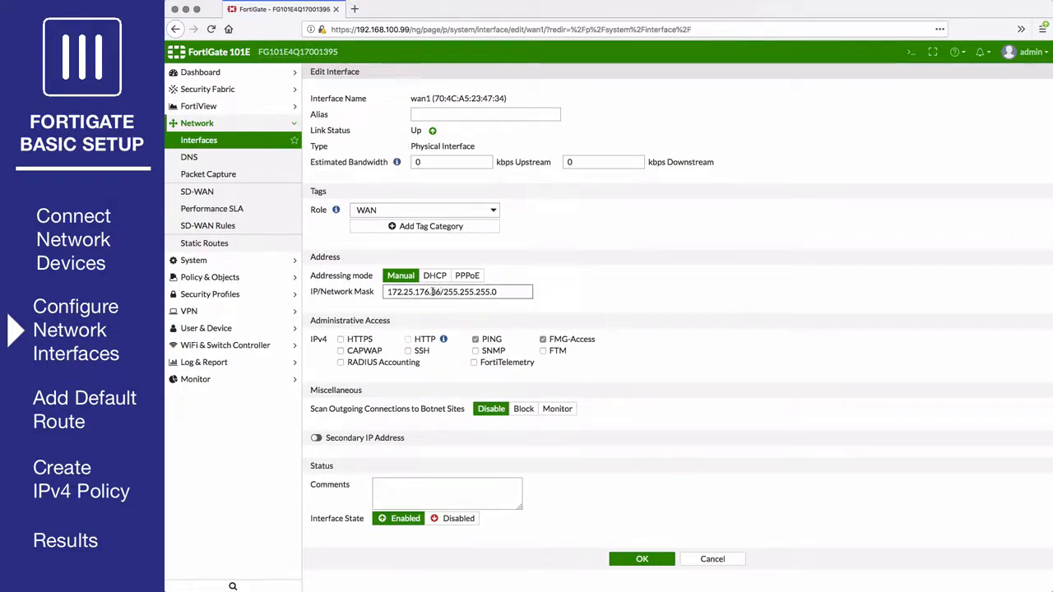
pyautogui.click(640, 561)
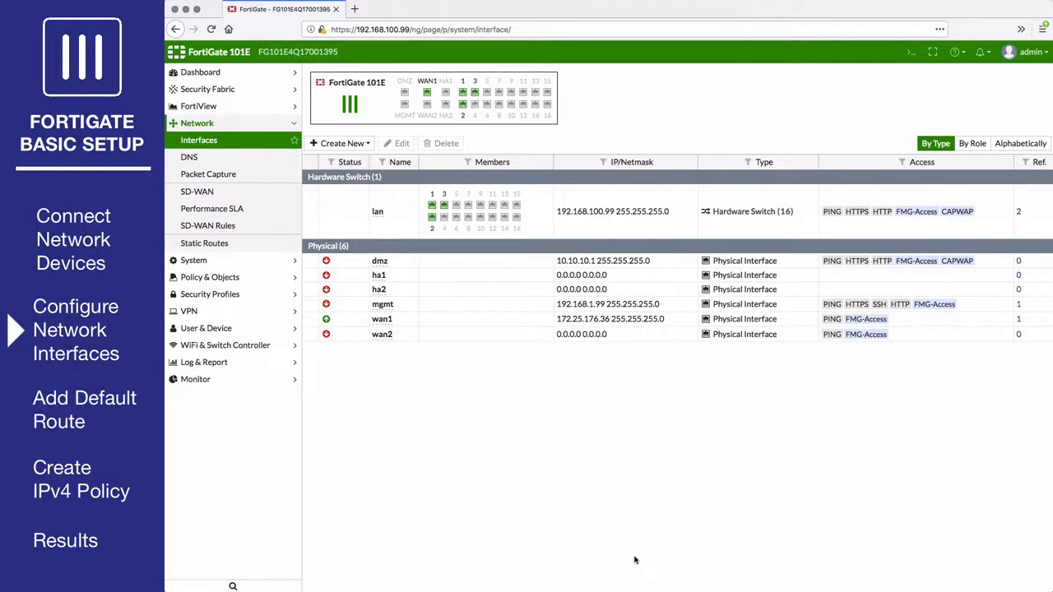
# Change the lan interface address to 10.11.10.1/255.255.255.0, keeping its LAN role.
pyautogui.click(404, 233)
pyautogui.click(392, 146)
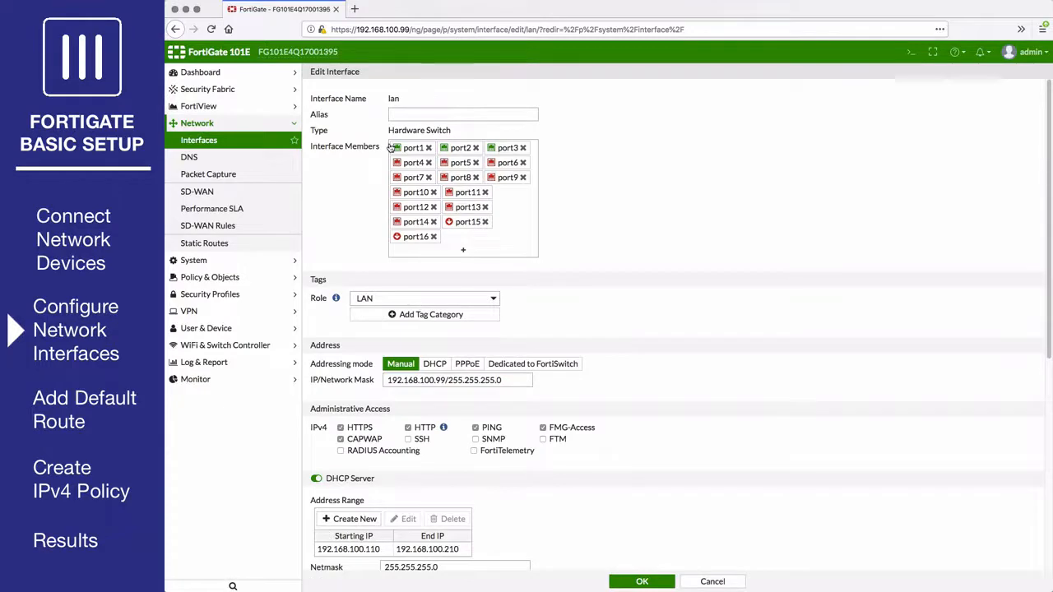
pyautogui.click(413, 298)
pyautogui.click(419, 304)
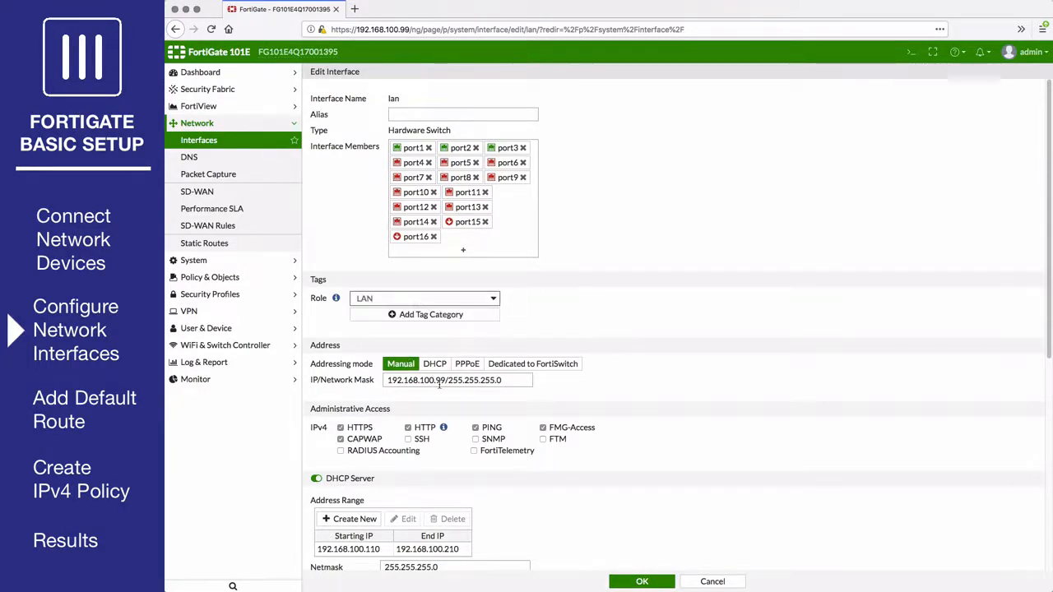
pyautogui.moveTo(449, 381); pyautogui.dragTo(367, 377)
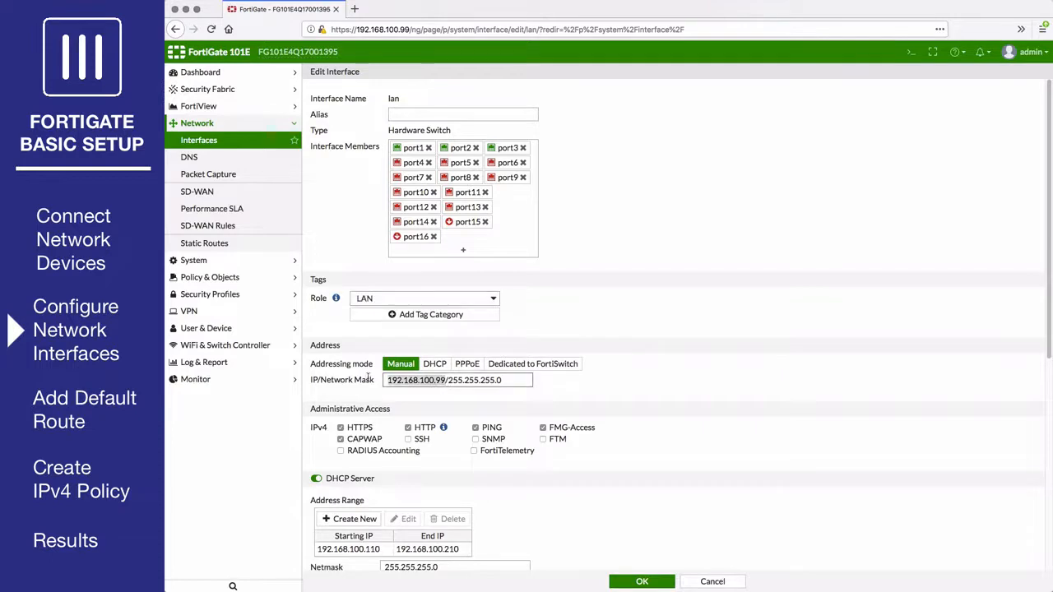
pyautogui.write('10.11.10')
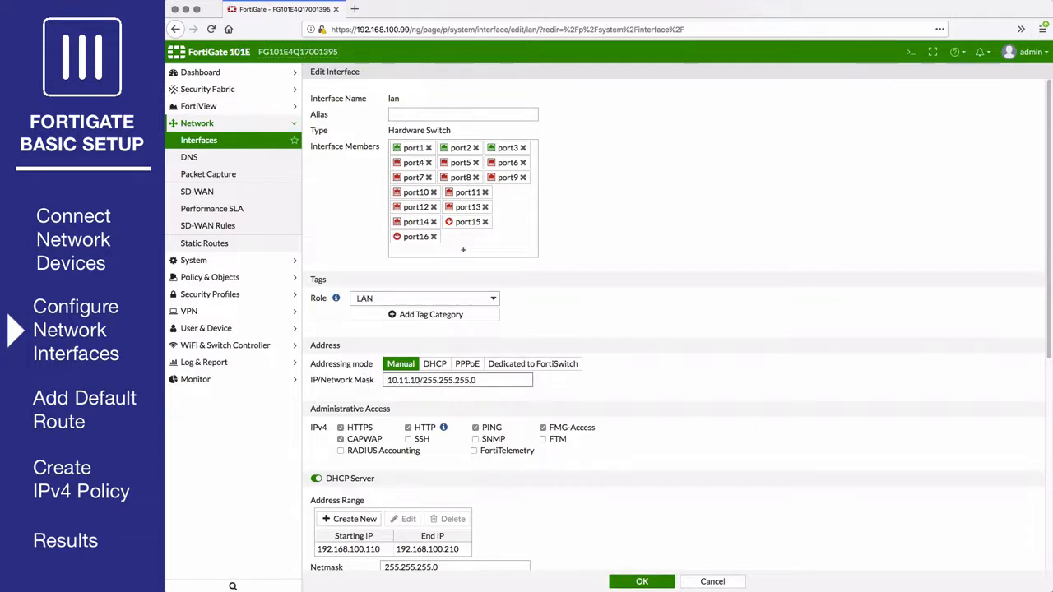
pyautogui.write('.1')
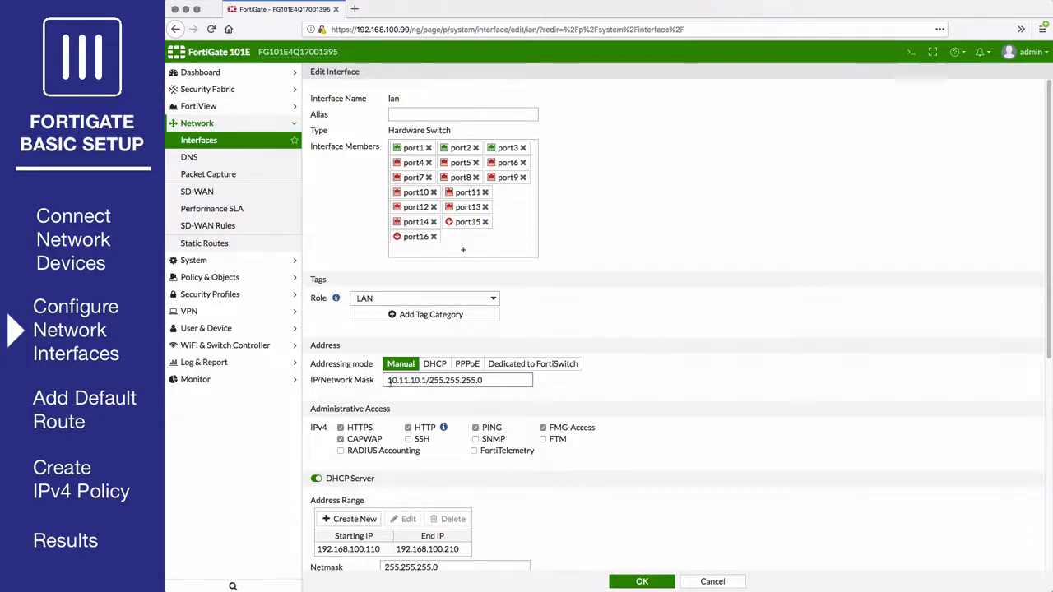
# Replace the old lan DHCP range with 10.11.10.2–10.11.10.254 and save the interface.
pyautogui.scroll(-3, 390, 393)
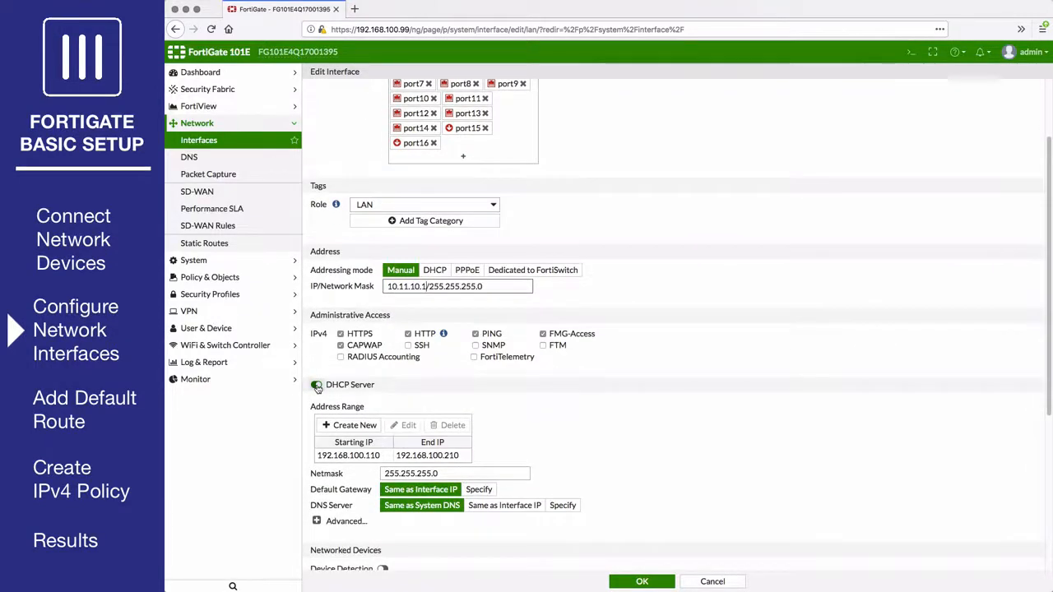
pyautogui.click(317, 385)
pyautogui.click(317, 385)
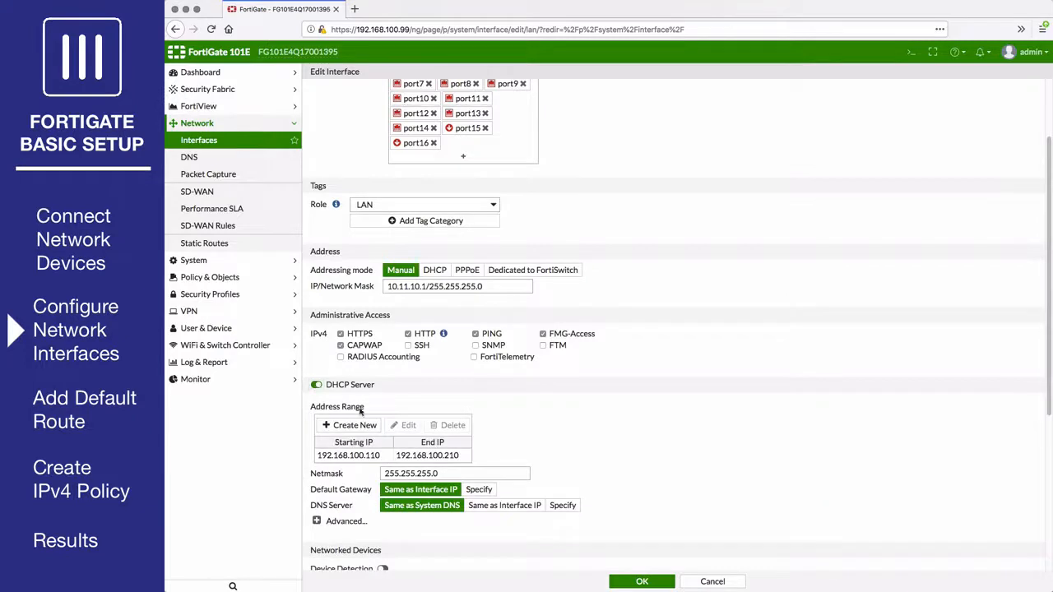
pyautogui.click(375, 455)
pyautogui.click(448, 425)
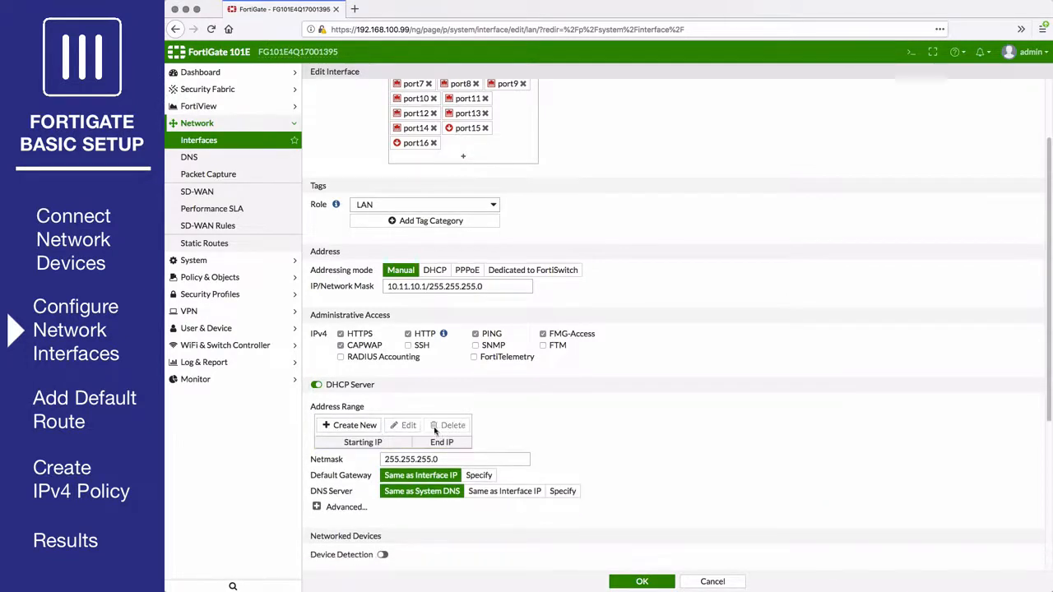
pyautogui.click(352, 425)
pyautogui.click(560, 472)
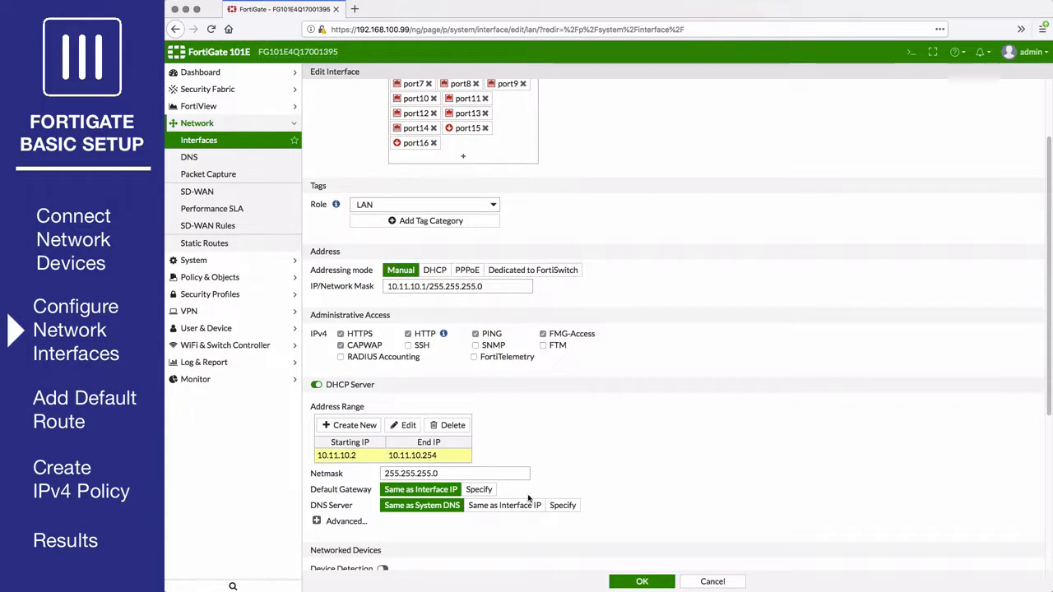
pyautogui.click(642, 582)
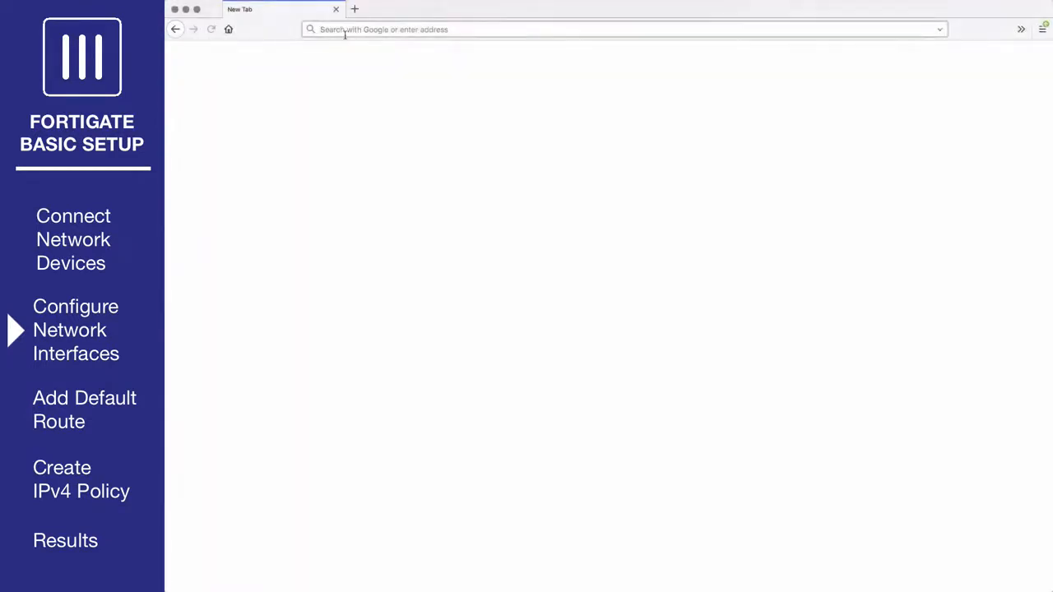
pyautogui.write('https://10.11.10.1')
pyautogui.press('Return')
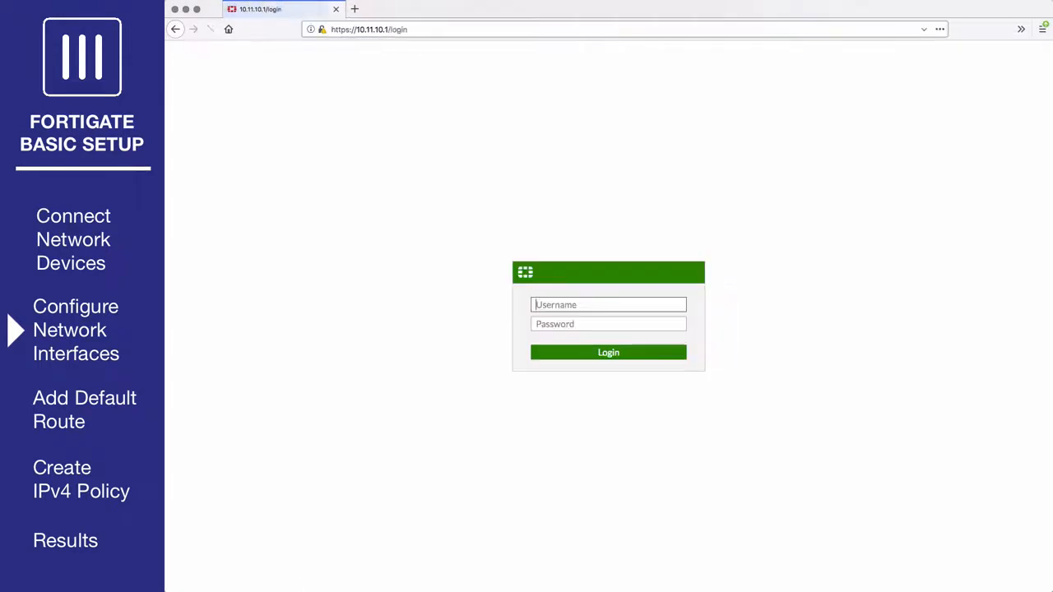
pyautogui.write('admin')
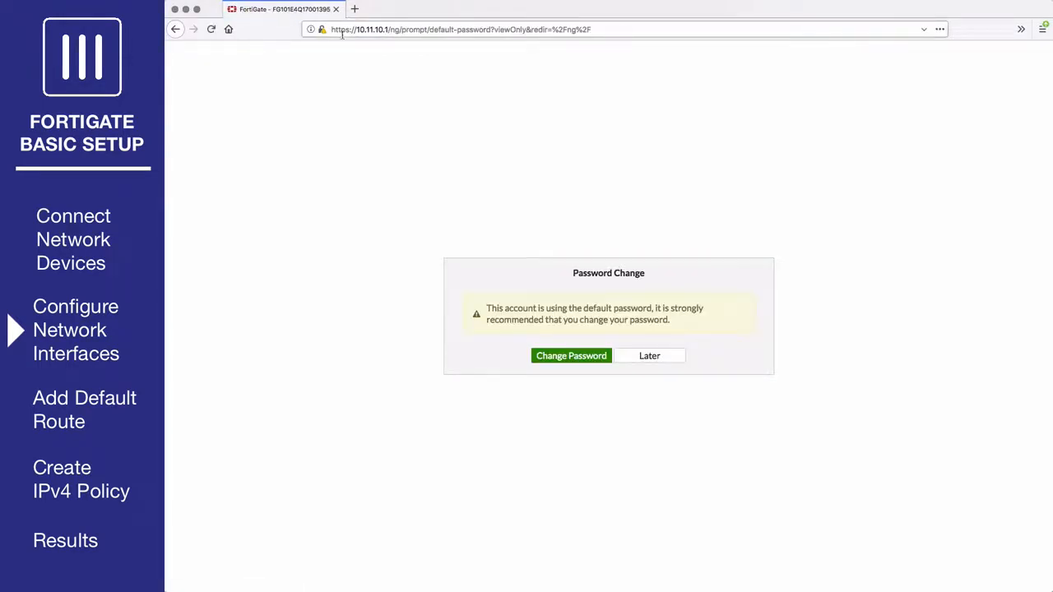
pyautogui.click(649, 356)
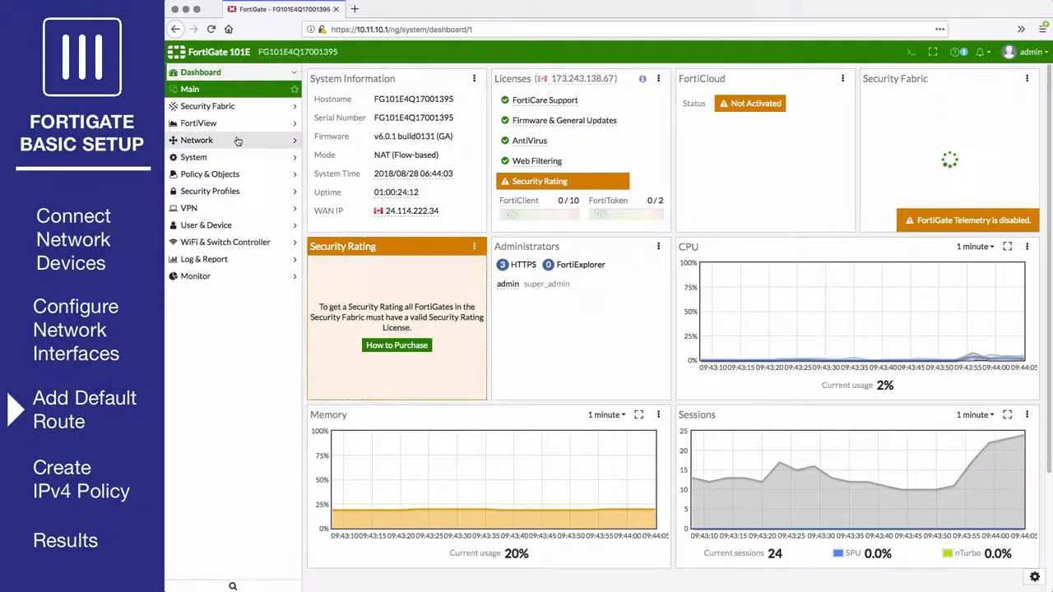
# Create a static route to 0.0.0.0/0.0.0.0 via gateway 172.25.176.2 on interface wan1.
pyautogui.click(239, 140)
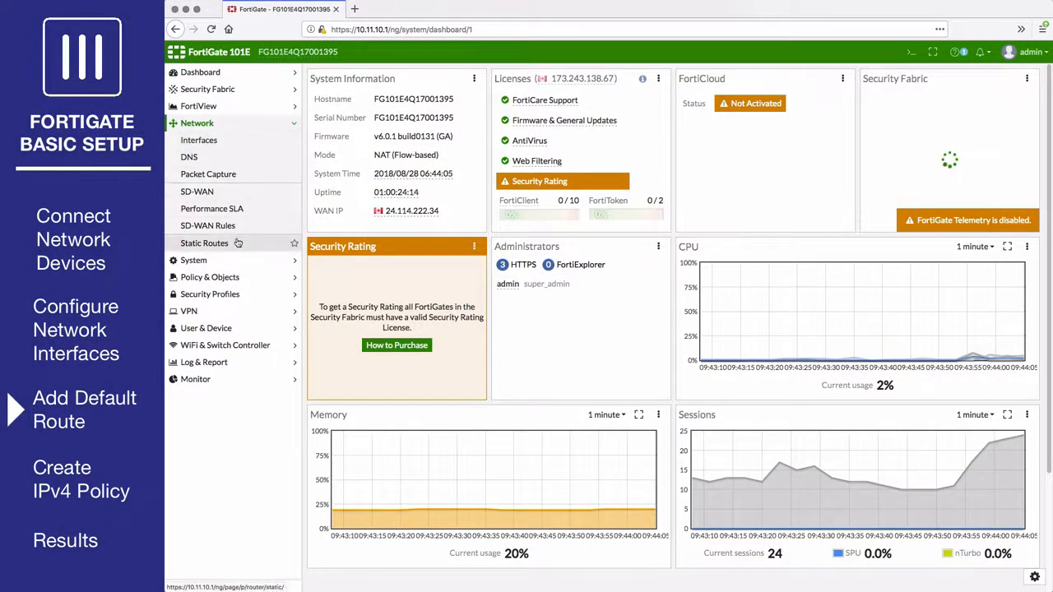
pyautogui.click(238, 243)
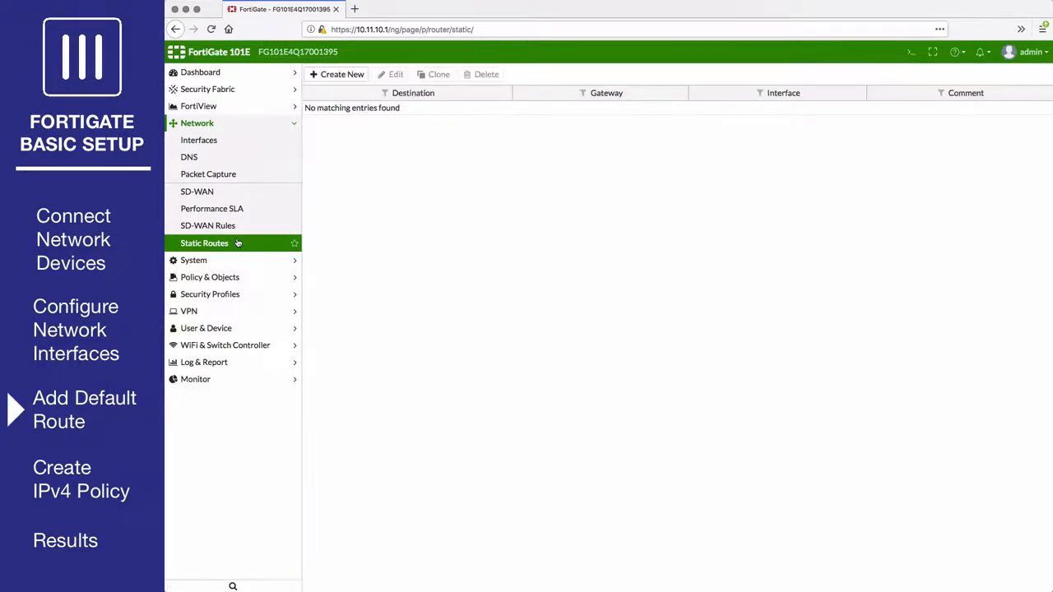
pyautogui.click(338, 77)
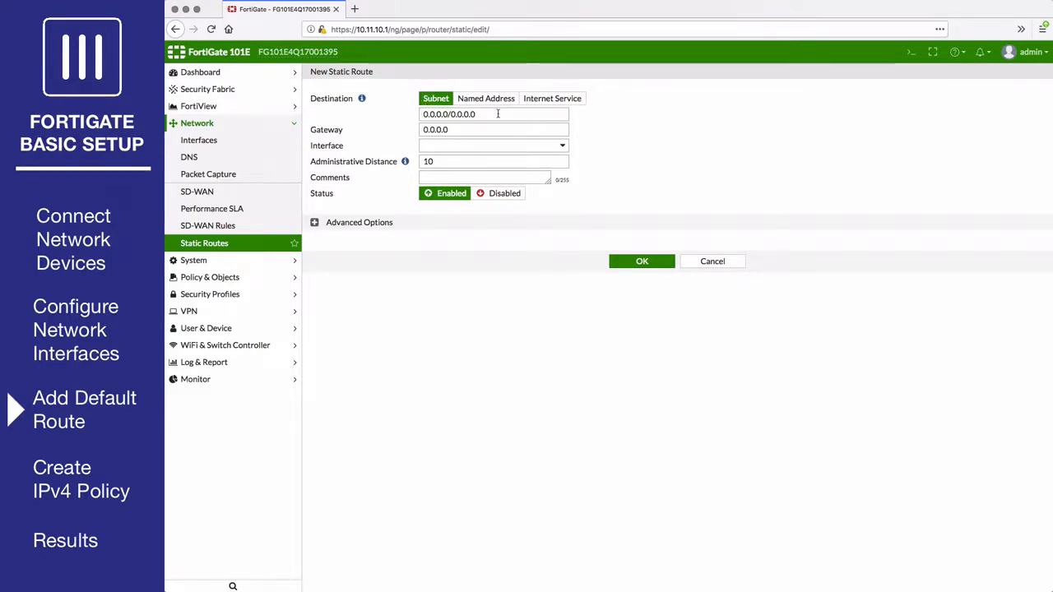
pyautogui.doubleClick(466, 129)
pyautogui.write('172.25.176.2')
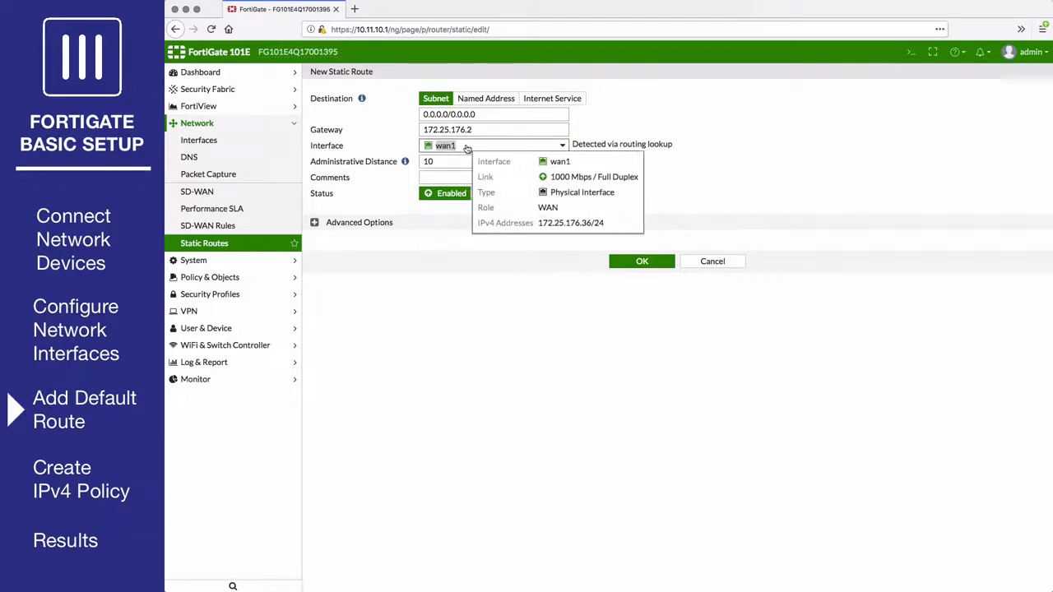
pyautogui.click(463, 146)
pyautogui.click(461, 191)
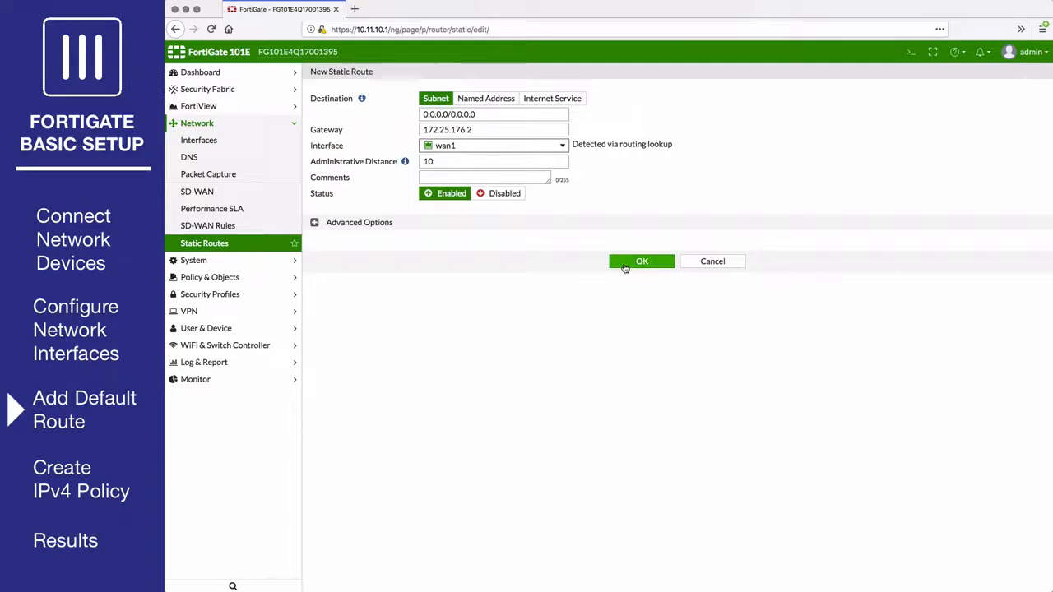
pyautogui.click(625, 264)
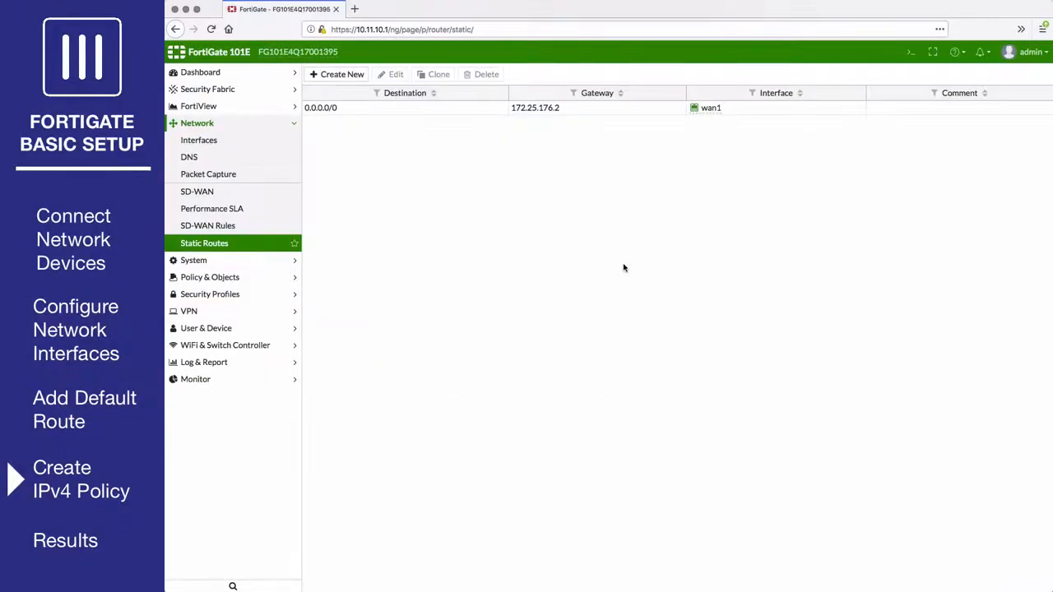
# Start a new policy under Policy & Objects > IPv4 Policy.
pyautogui.click(262, 277)
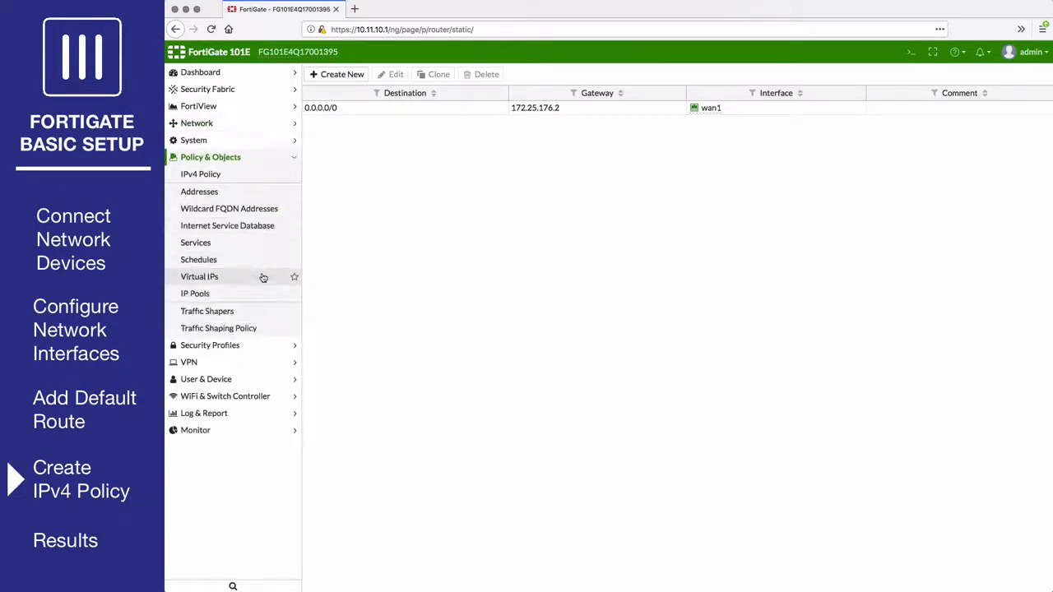
pyautogui.click(253, 177)
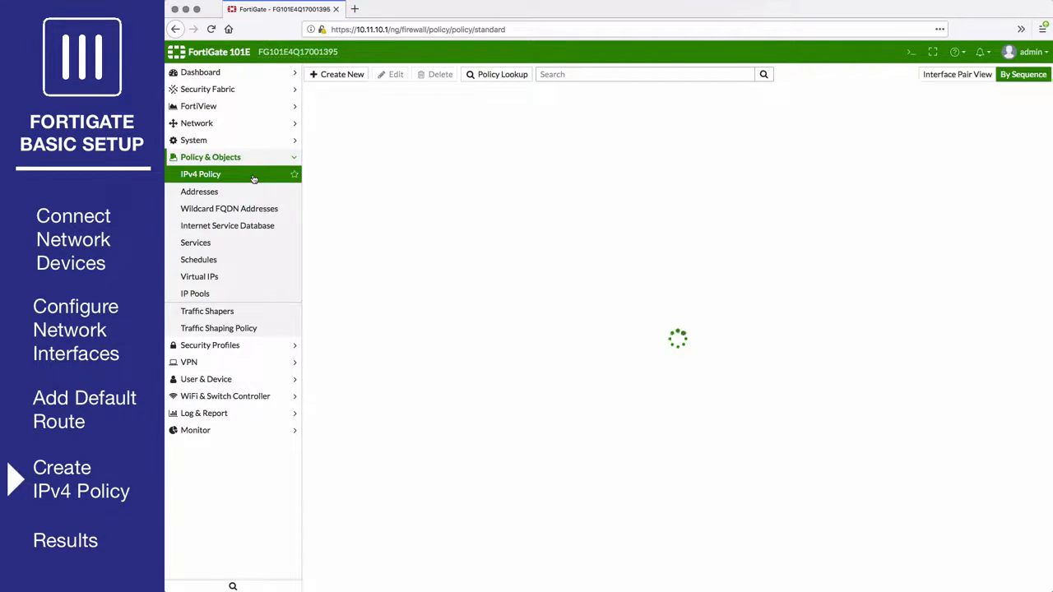
pyautogui.click(338, 74)
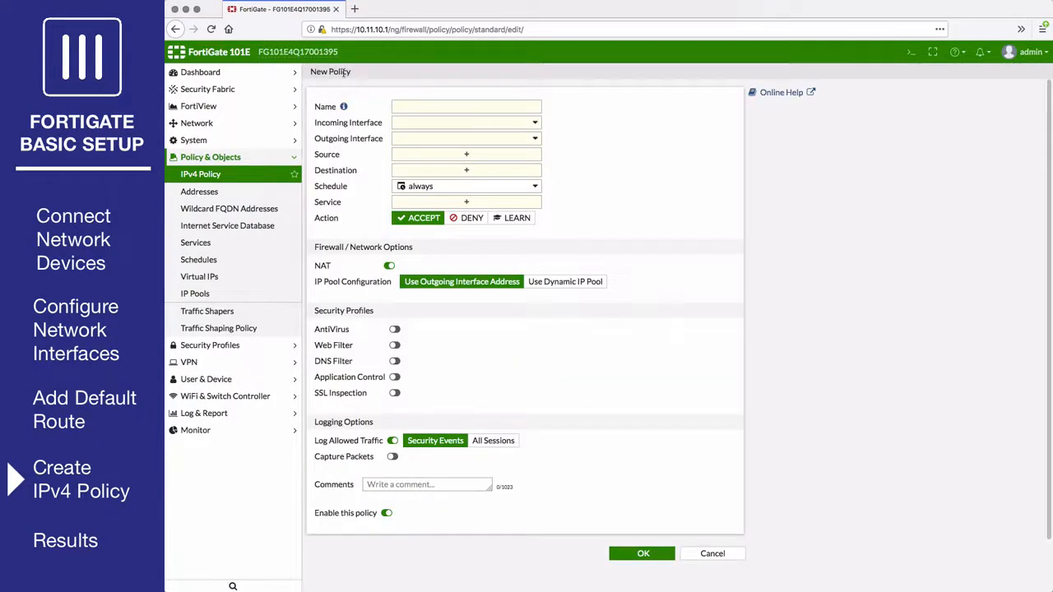
# Name the policy internet_access with incoming interface lan and outgoing interface wan1.
pyautogui.click(411, 108)
pyautogui.write('inte')
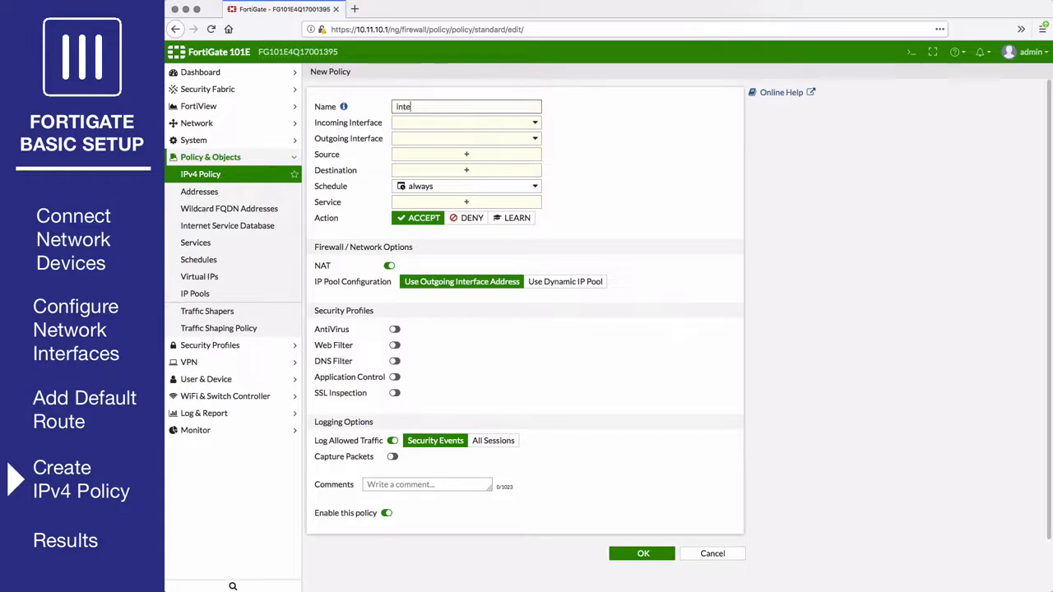
pyautogui.write('rnet_access')
pyautogui.click(434, 123)
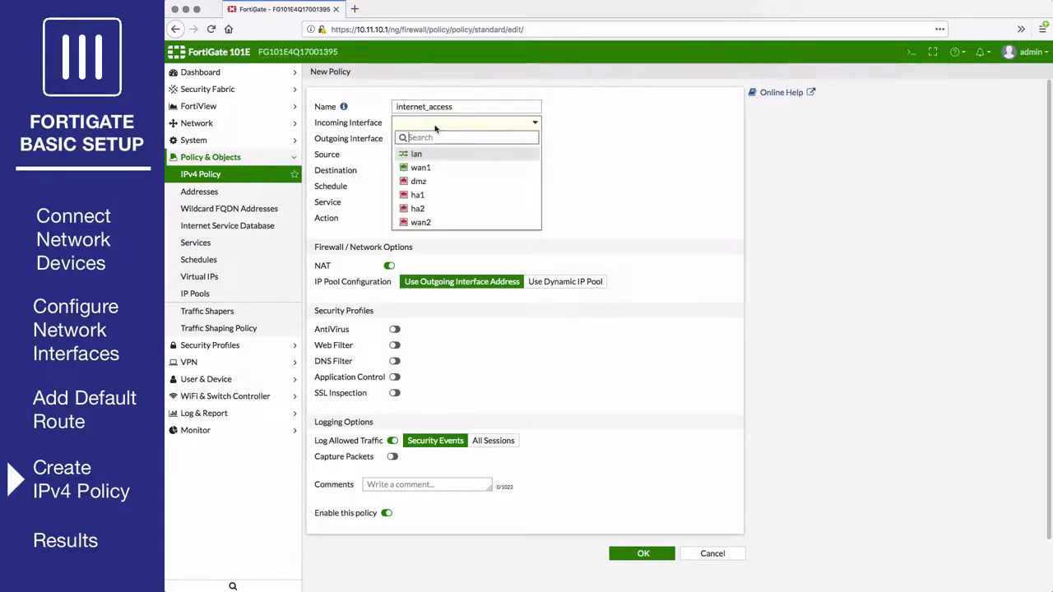
pyautogui.click(424, 156)
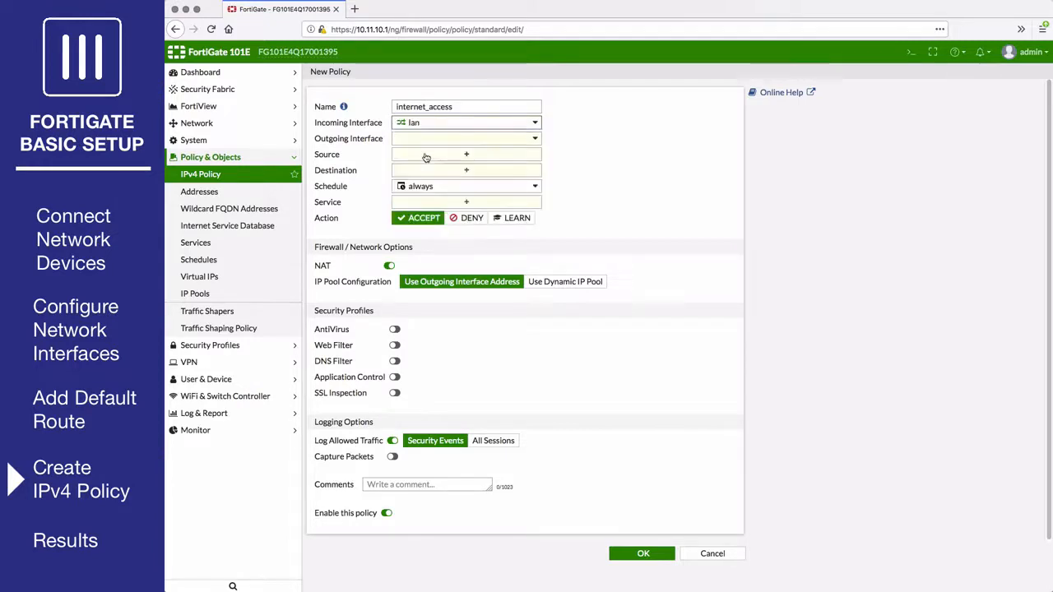
pyautogui.click(433, 141)
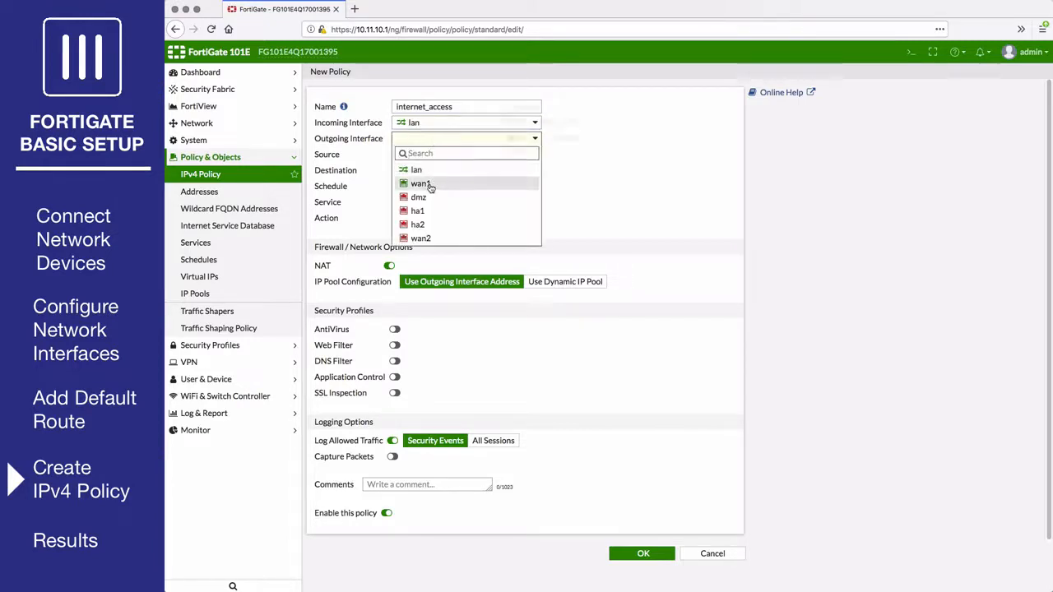
pyautogui.click(421, 184)
# Set source and destination addresses to all and service to ALL.
pyautogui.click(437, 156)
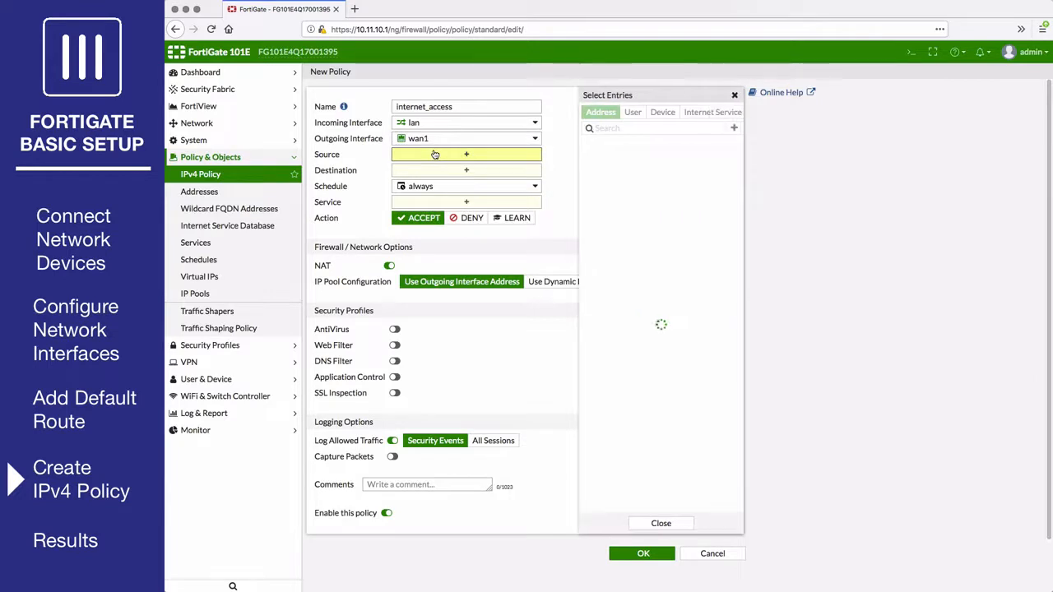
pyautogui.click(602, 159)
pyautogui.click(485, 183)
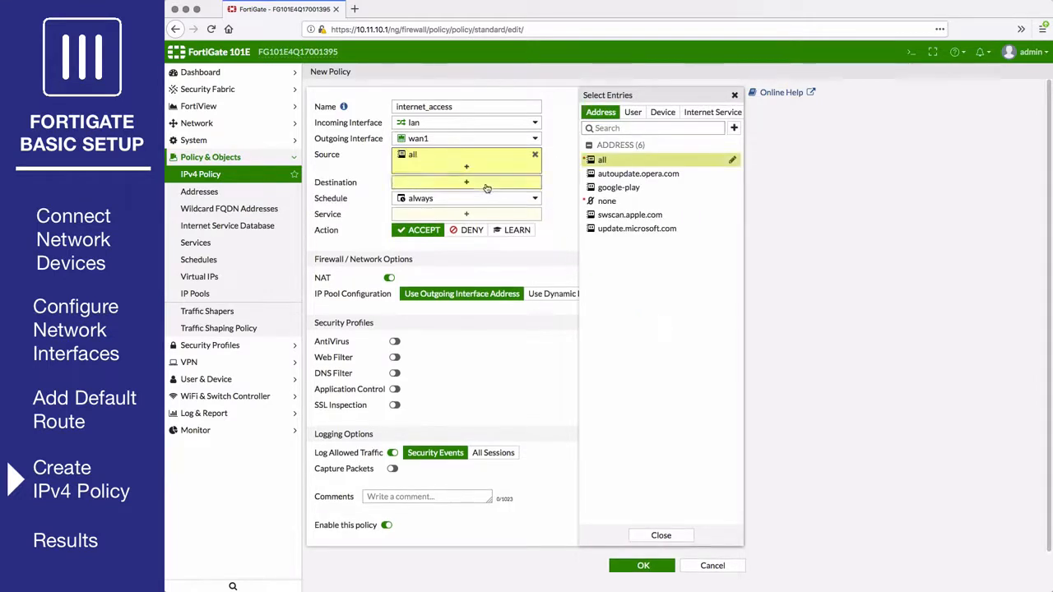
pyautogui.click(597, 159)
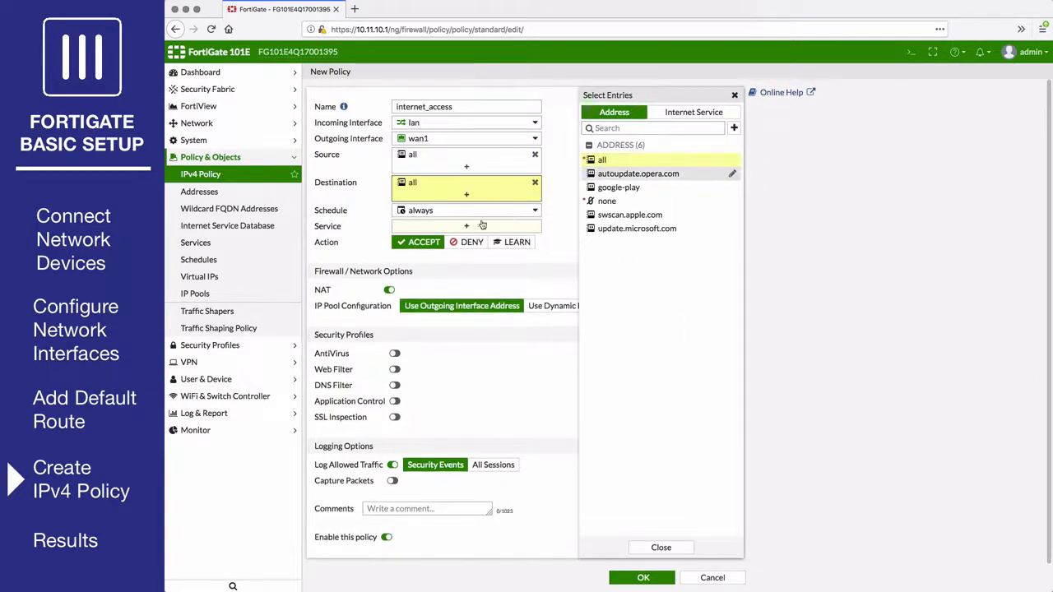
pyautogui.click(450, 227)
pyautogui.click(610, 159)
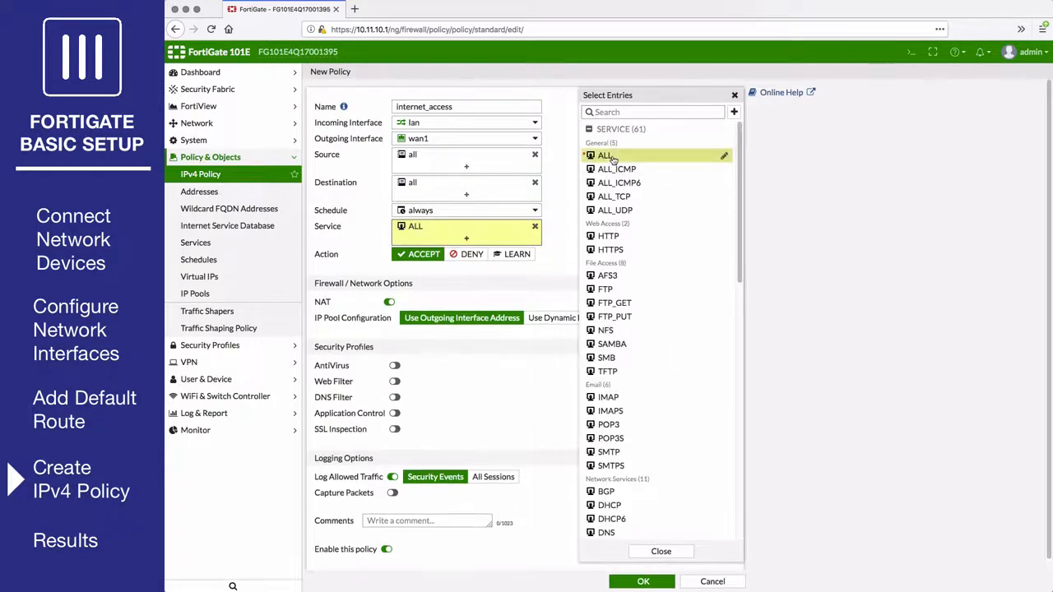
pyautogui.click(435, 278)
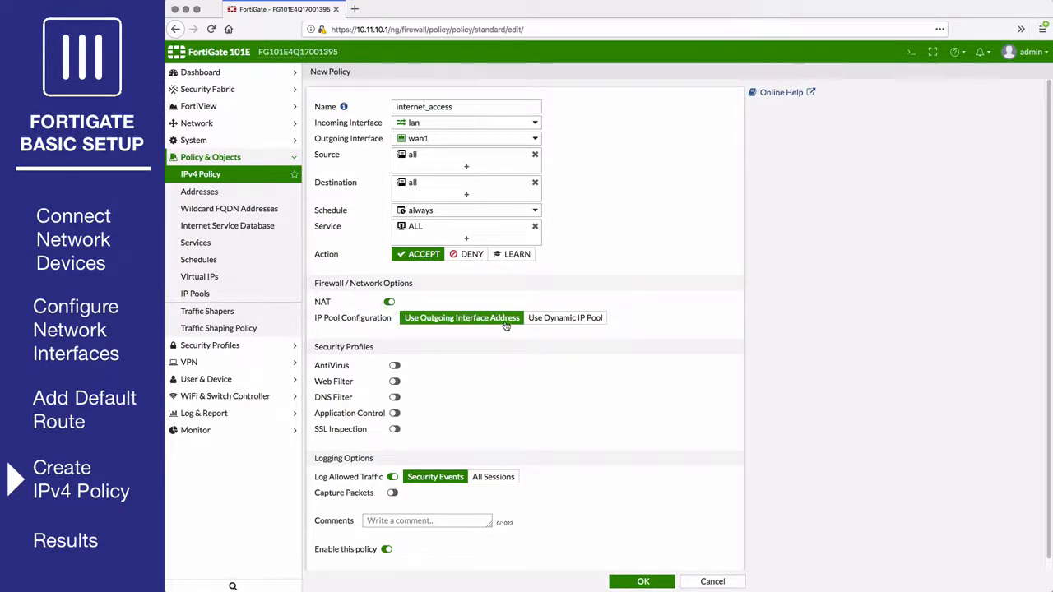
# Set Log Allowed Traffic to All Sessions and save the internet_access policy.
pyautogui.scroll(-1, 506, 326)
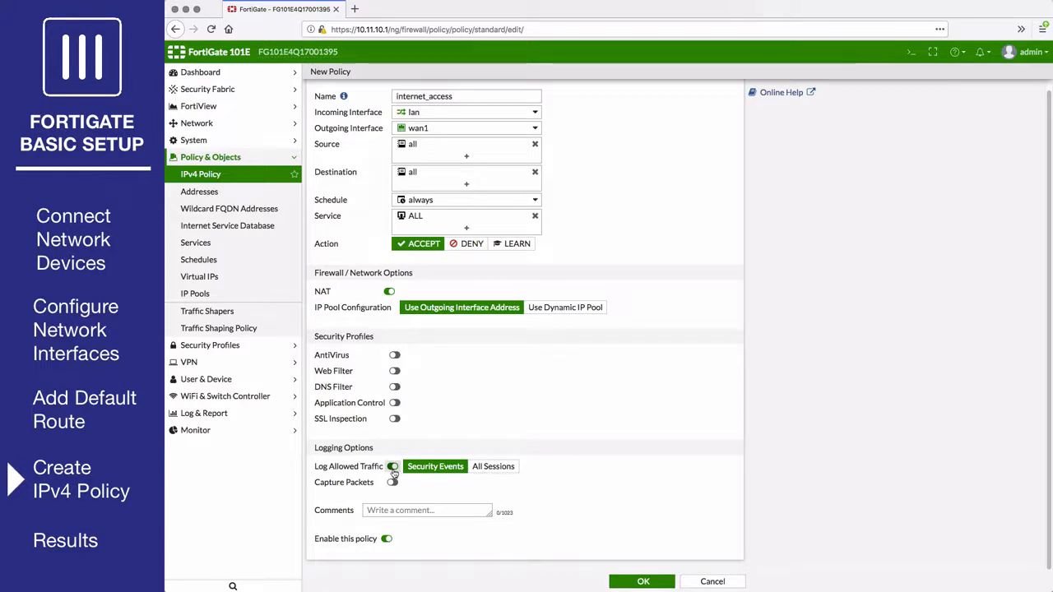
pyautogui.click(477, 468)
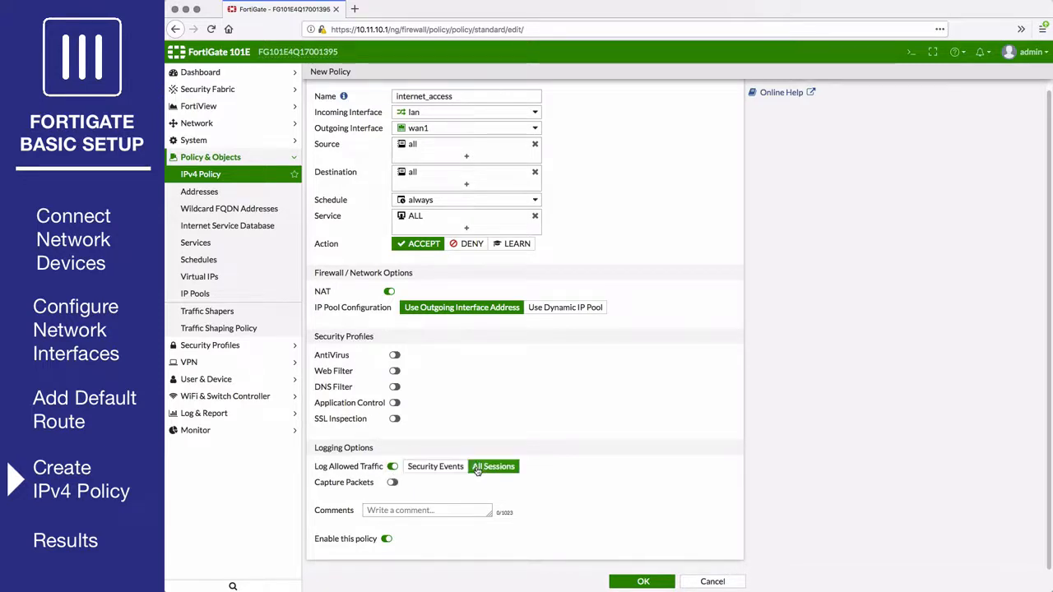
pyautogui.click(643, 584)
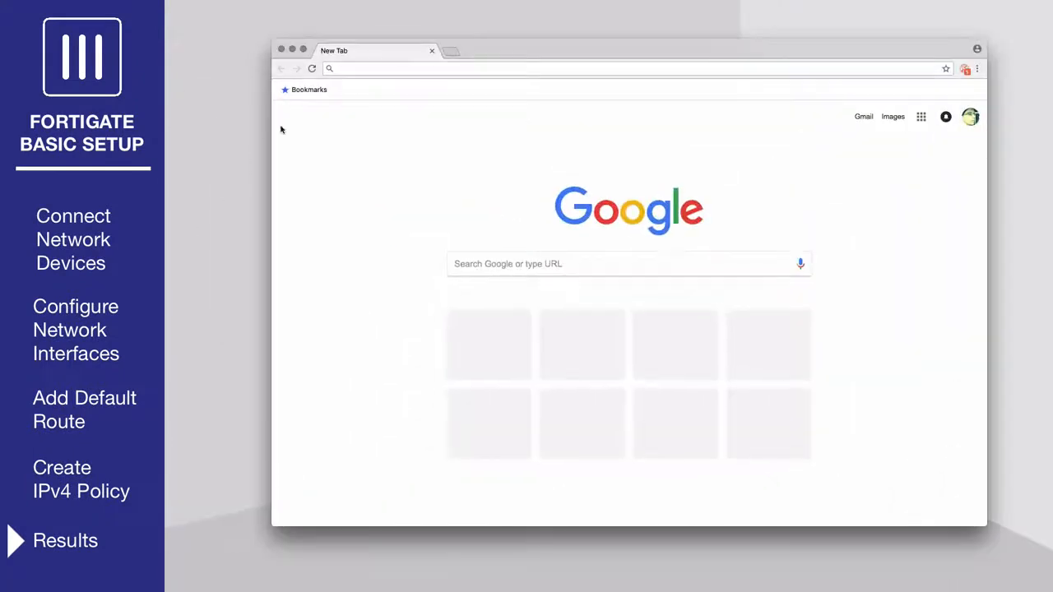
# Browse to fortinet.com and scroll down the homepage to confirm it loads.
pyautogui.click(380, 69)
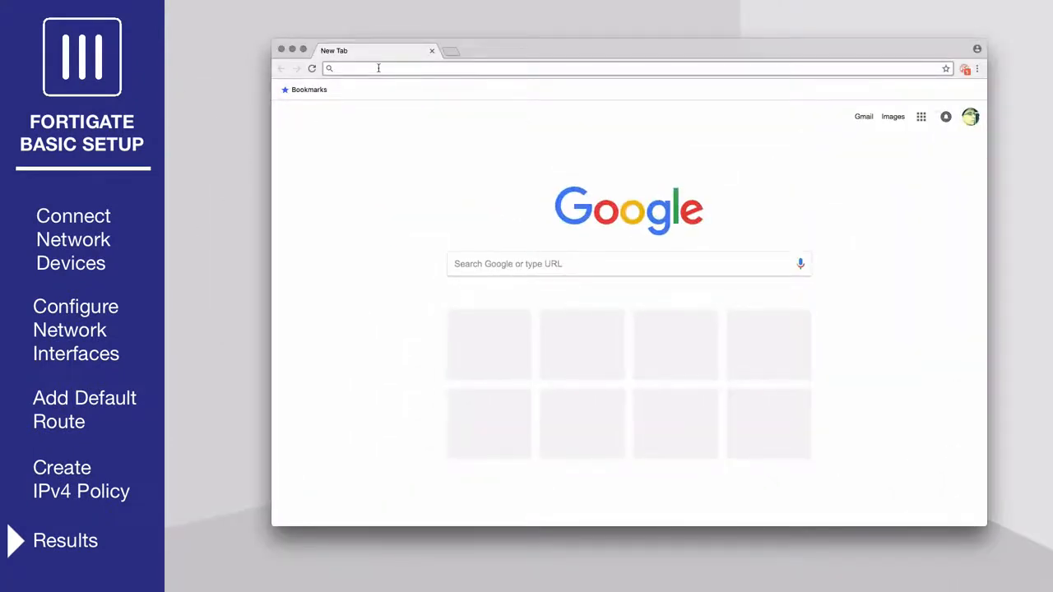
pyautogui.write('fortinet.com')
pyautogui.press('Return')
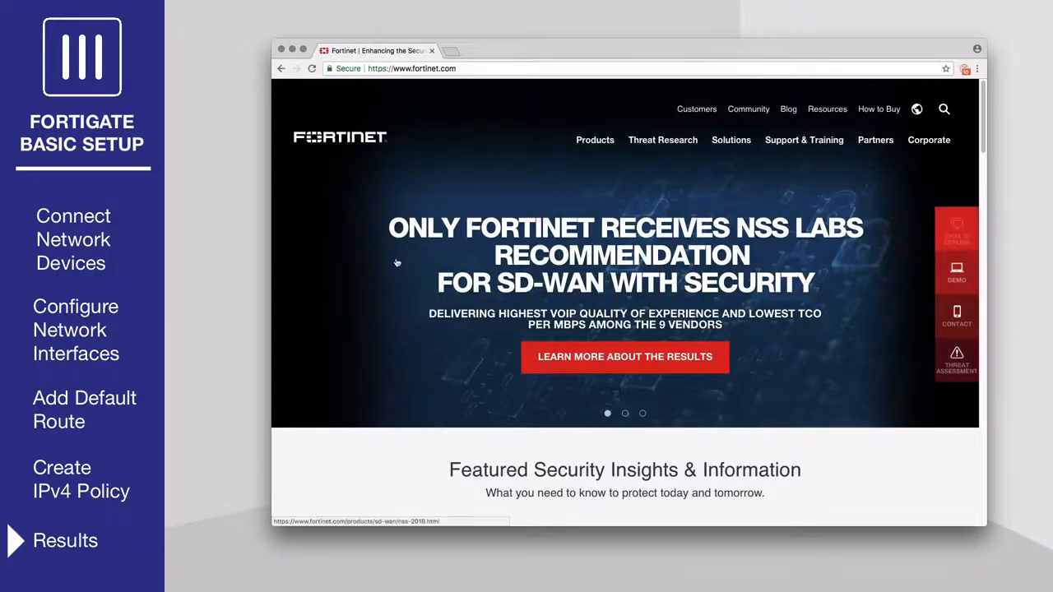
pyautogui.scroll(-10, 397, 263)
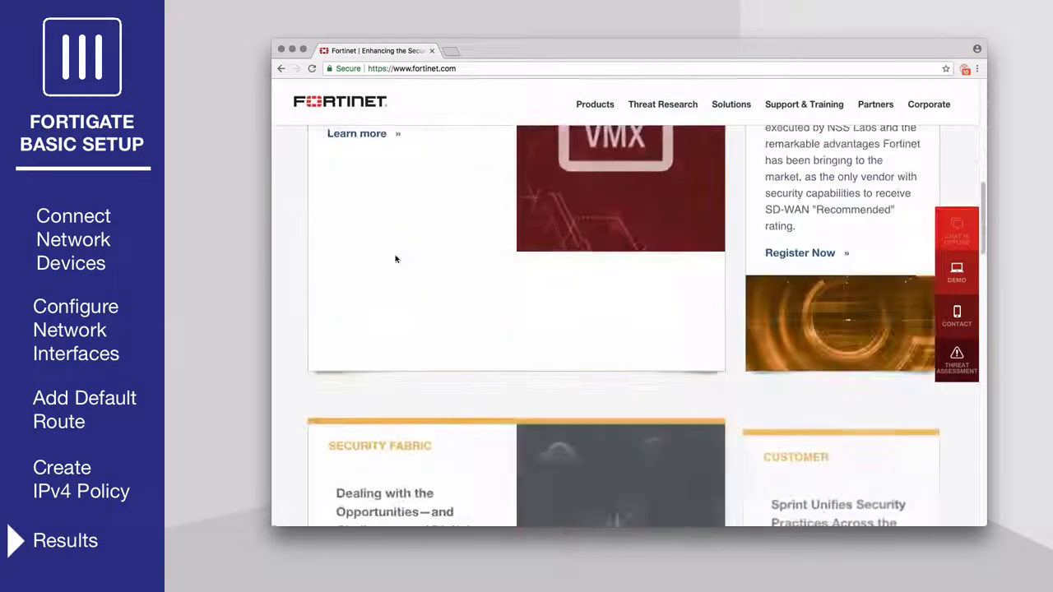
pyautogui.scroll(-4, 395, 260)
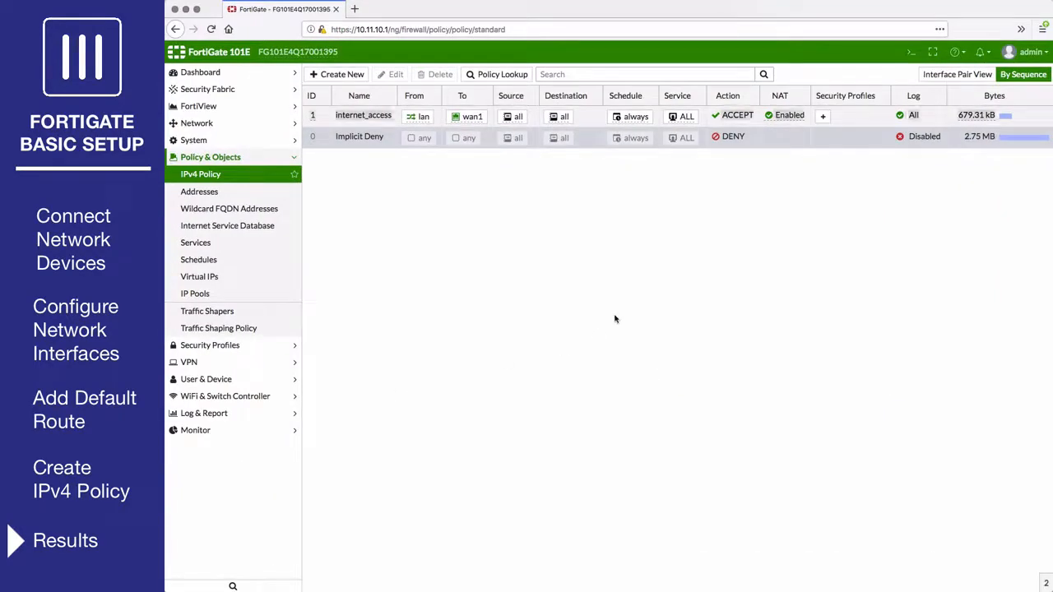
# Open FortiView > All Sessions to see lan traffic leaving through wan1.
pyautogui.click(235, 110)
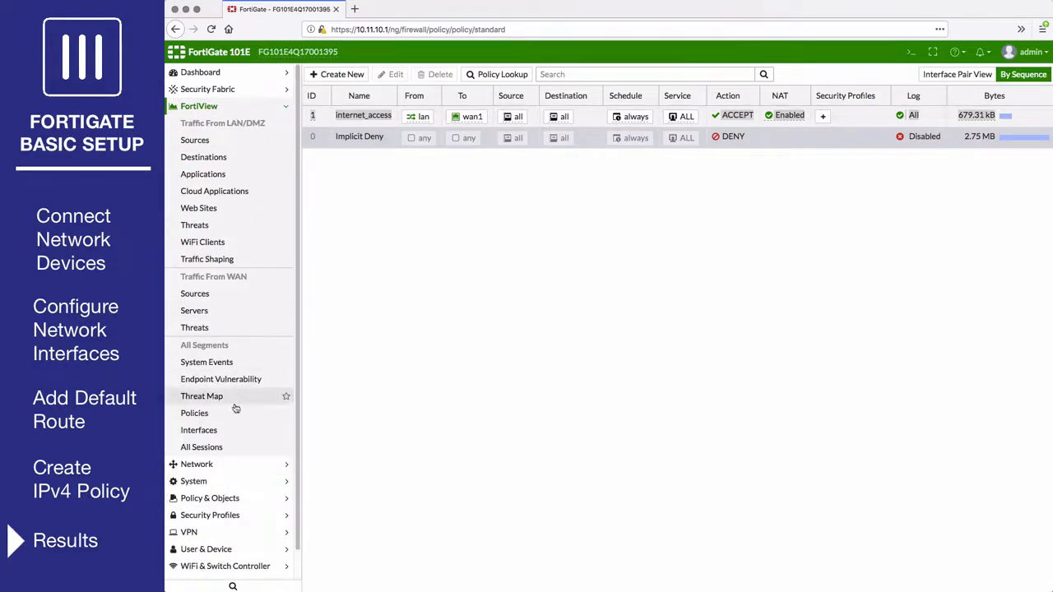
pyautogui.click(230, 450)
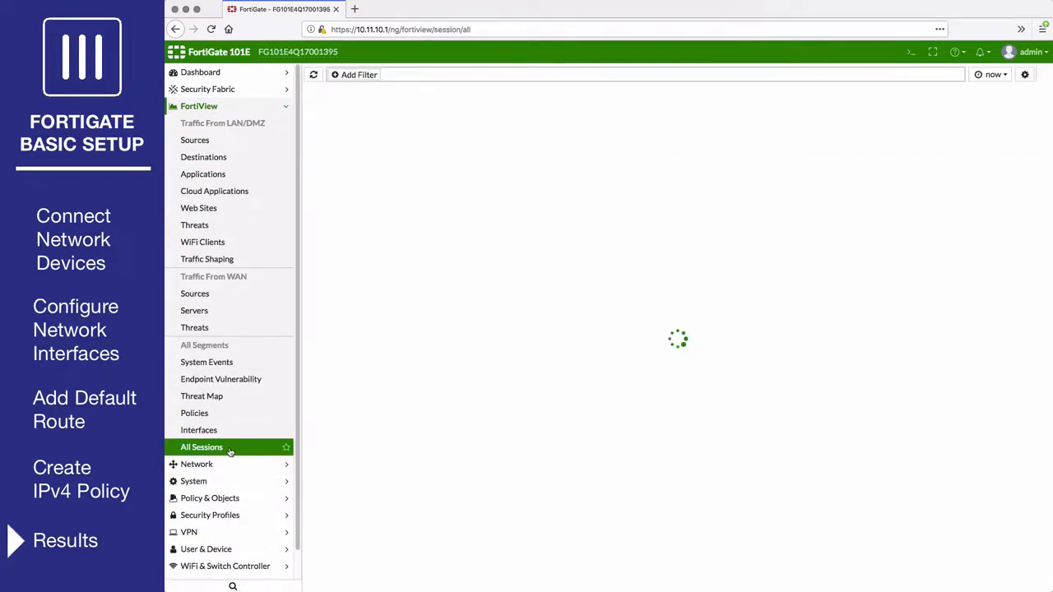